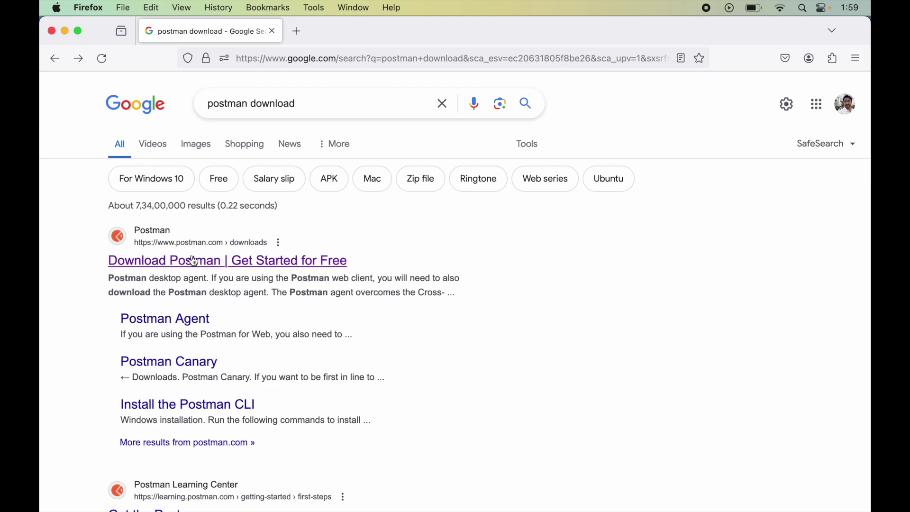
Open the 'Download Postman | Get Started for Free' search result
click(251, 261)
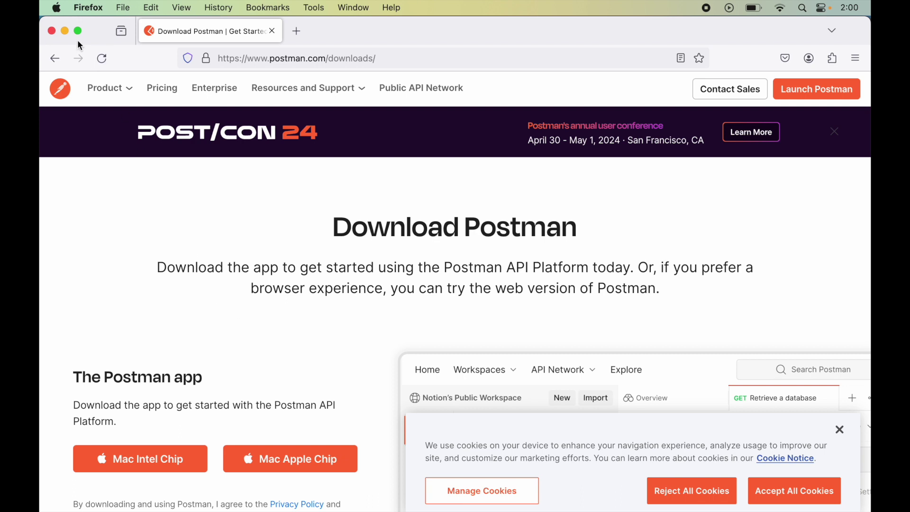
click(57, 8)
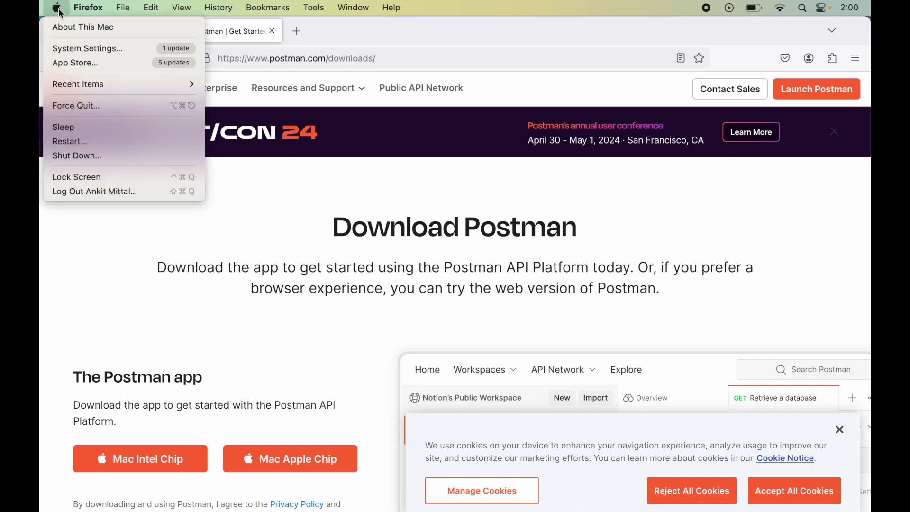
click(80, 28)
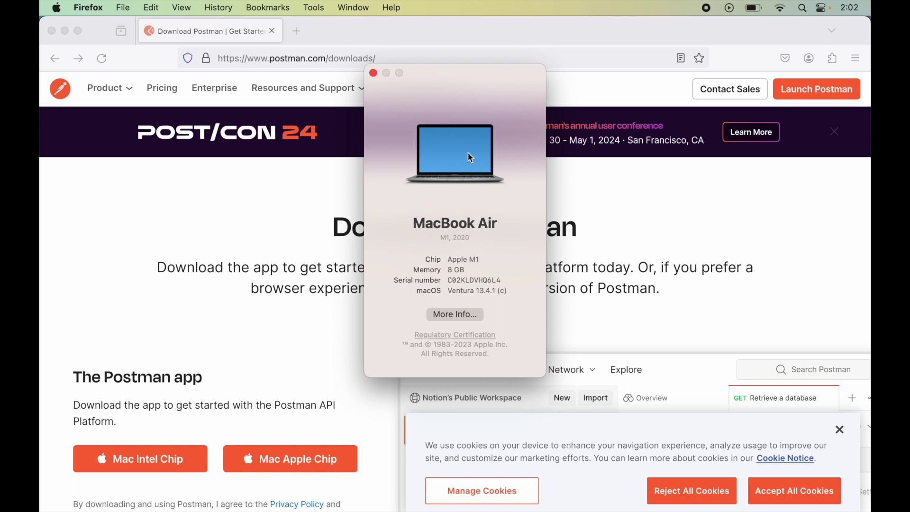
click(372, 73)
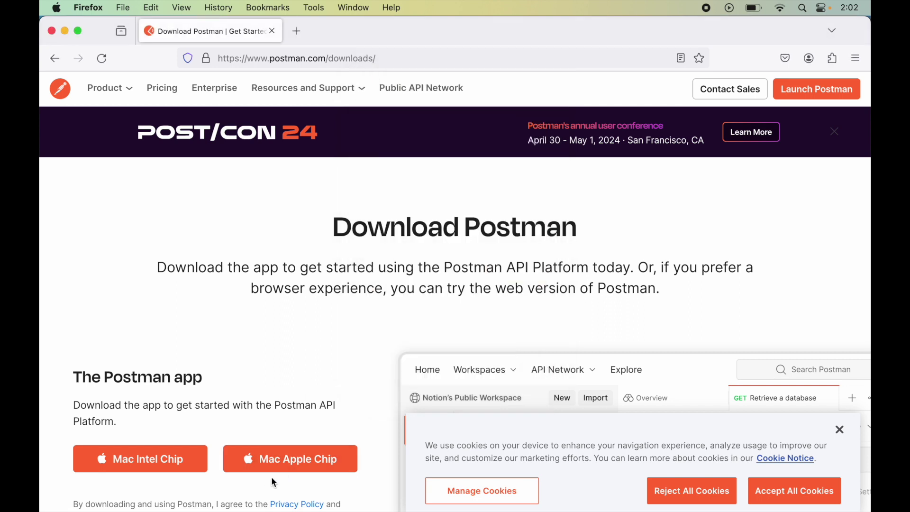
Download the Mac Apple Chip build of Postman as a zip
click(302, 464)
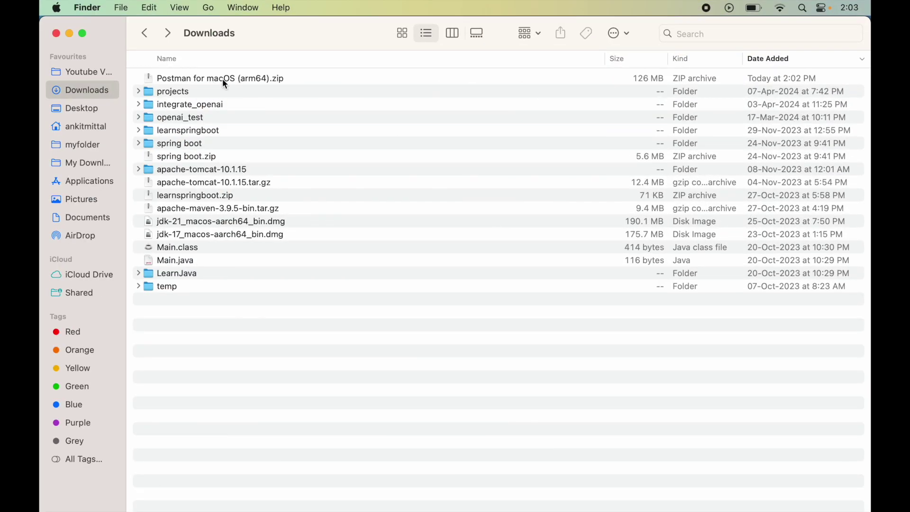
Unzip the Postman archive in Downloads and drag the Postman app onto Applications
double_click(232, 79)
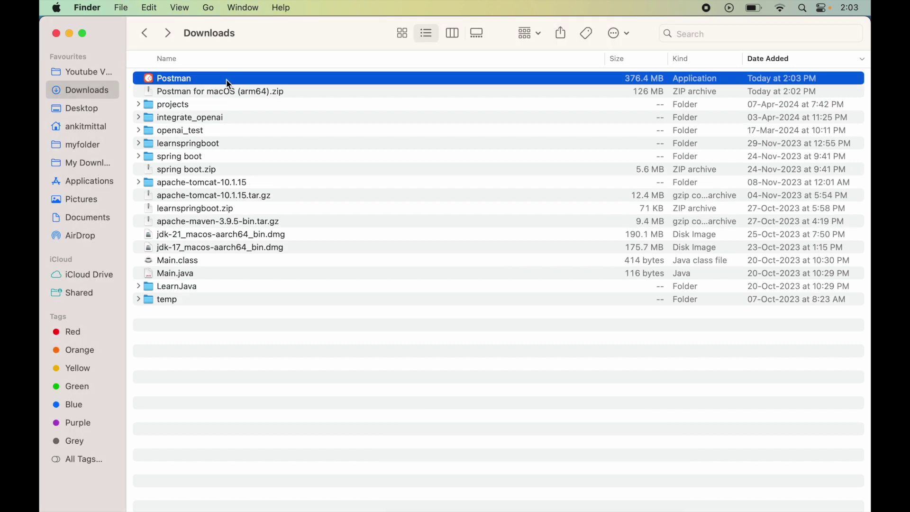
drag(227, 82, 89, 182)
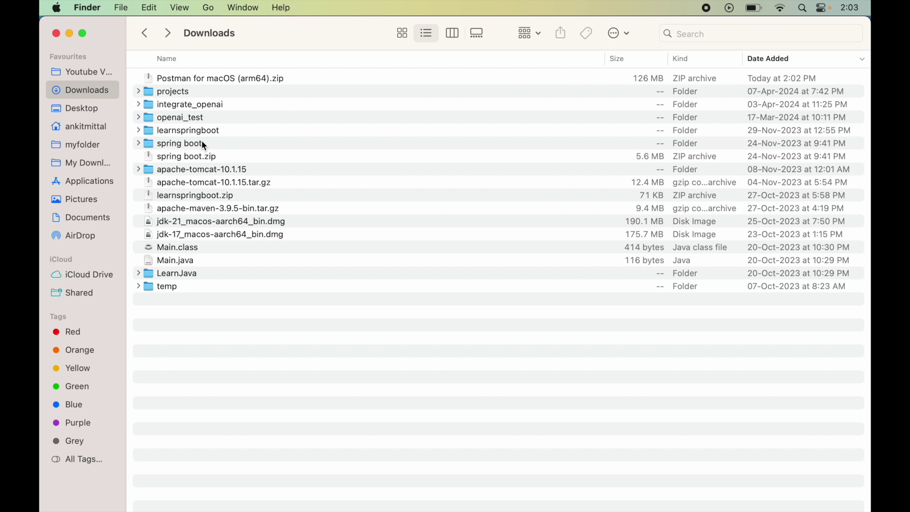
Launch Postman from Spotlight search and approve the downloaded-app security prompt
key(super+space)
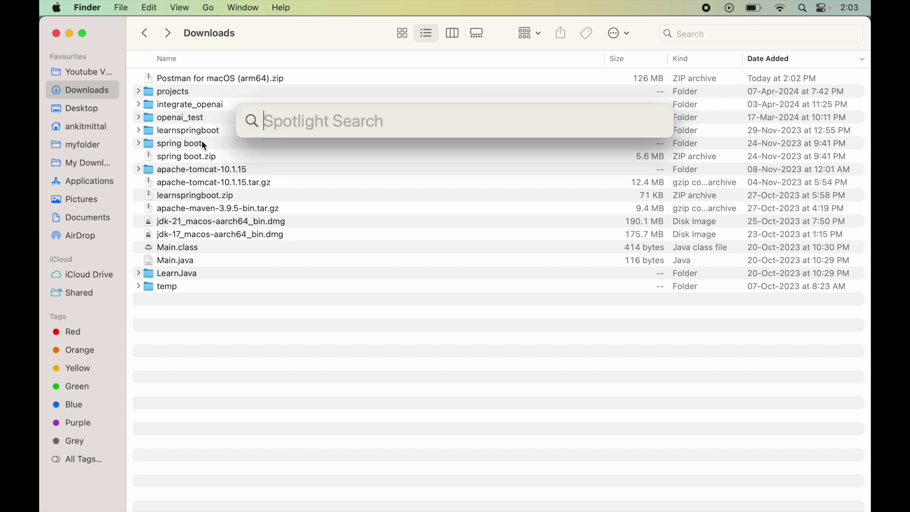
text(postman)
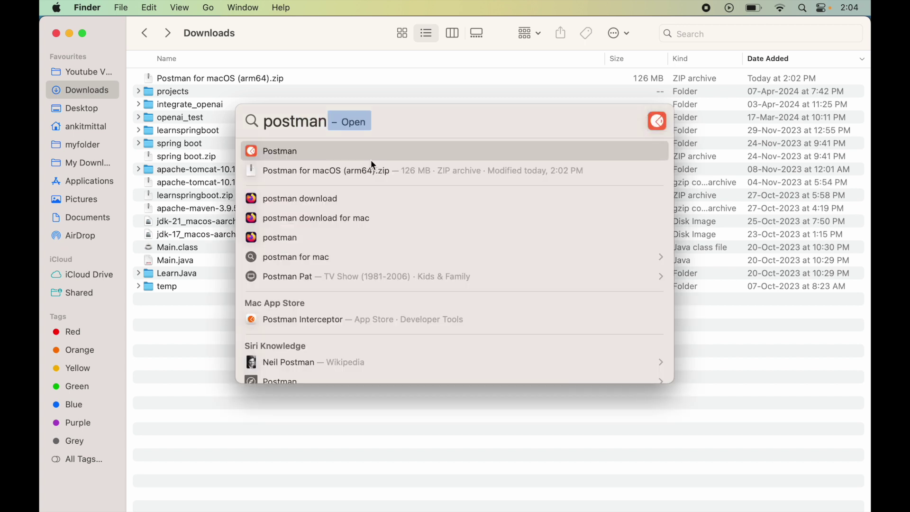
click(303, 153)
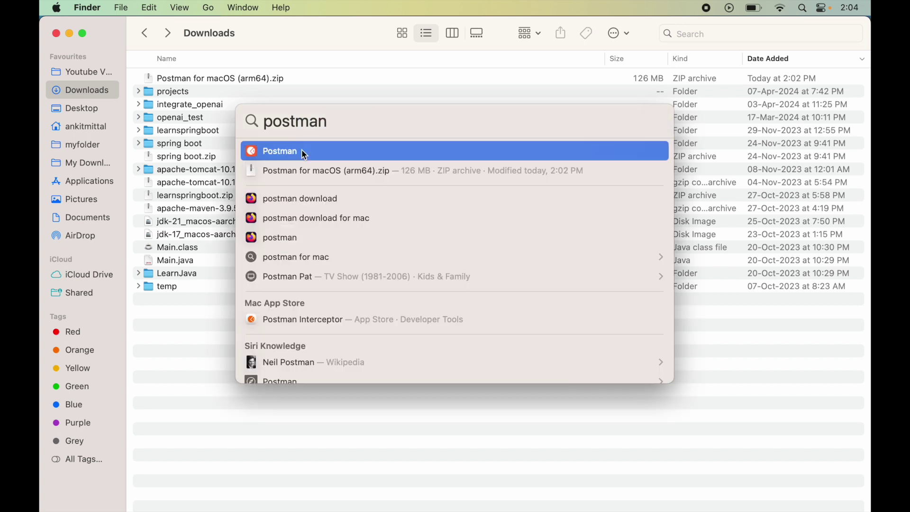
double_click(303, 153)
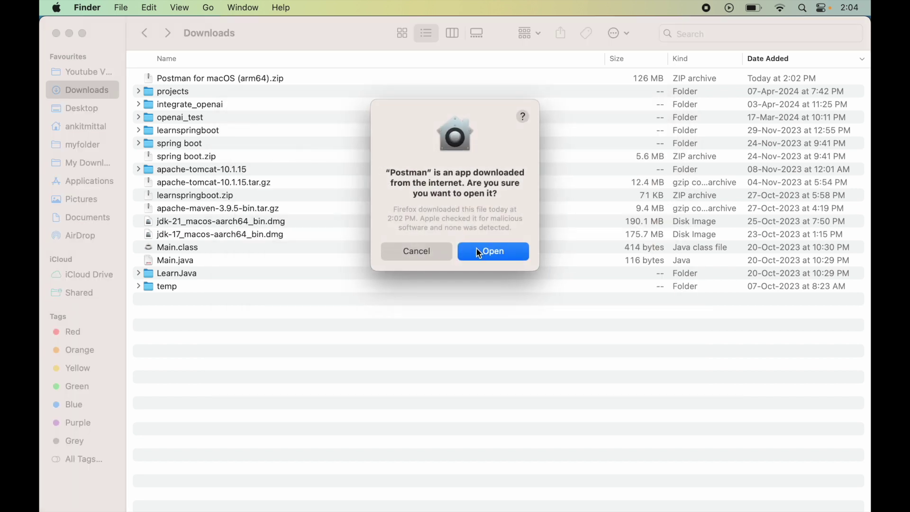
click(492, 250)
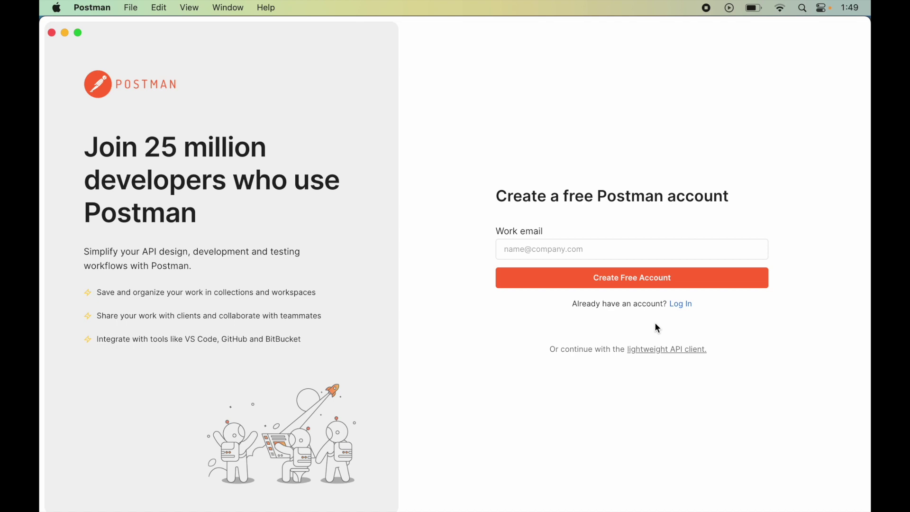
Skip sign-up via the 'lightweight API client' link to reach a blank GET request
click(670, 351)
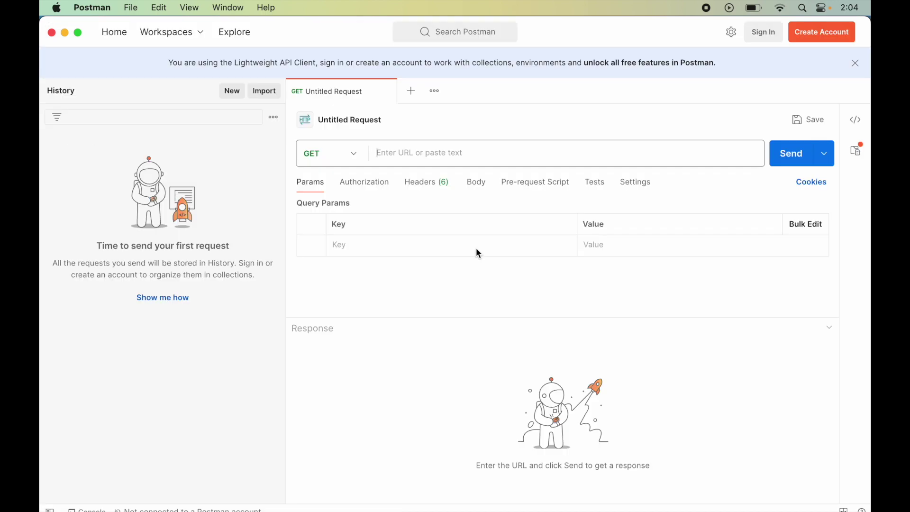